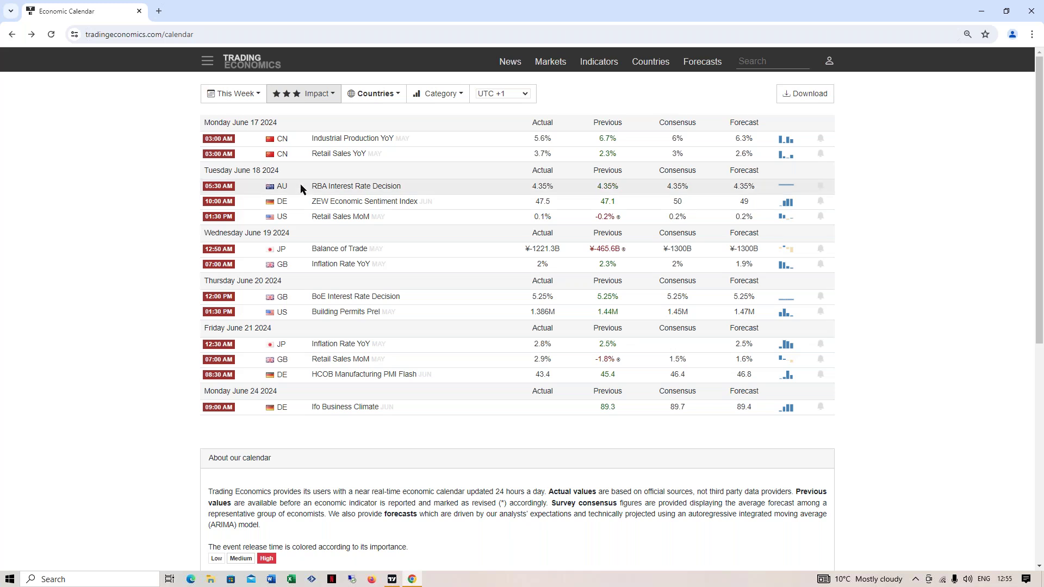
# Step: Highlight the RBA Interest Rate Decision row and the GB Inflation Rate YoY entry with its actual figure in the calendar
pyautogui.moveTo(300, 185); pyautogui.dragTo(712, 182)
pyautogui.click(710, 183)
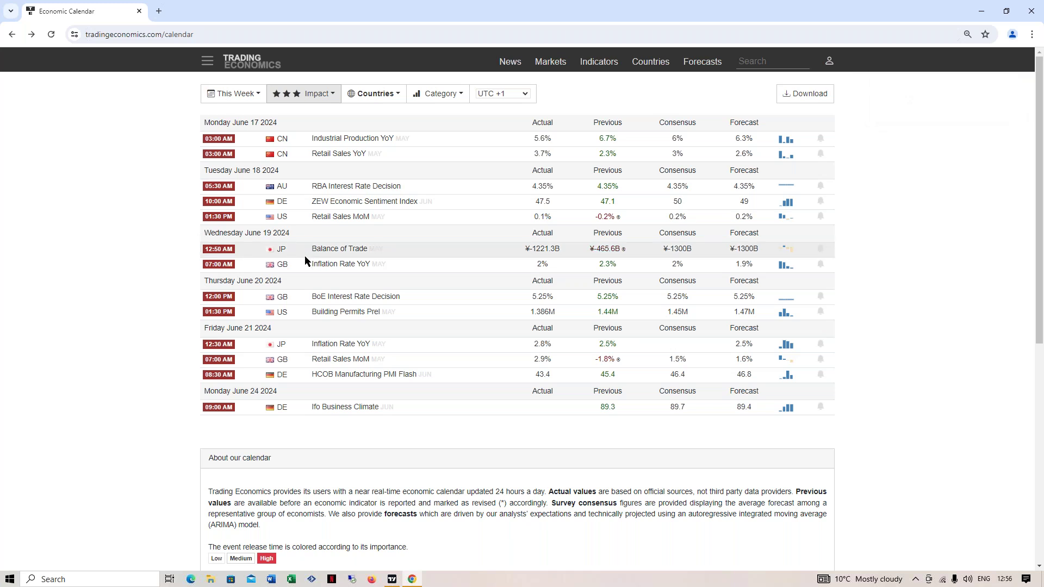
pyautogui.moveTo(308, 264); pyautogui.dragTo(408, 265)
pyautogui.click(424, 264)
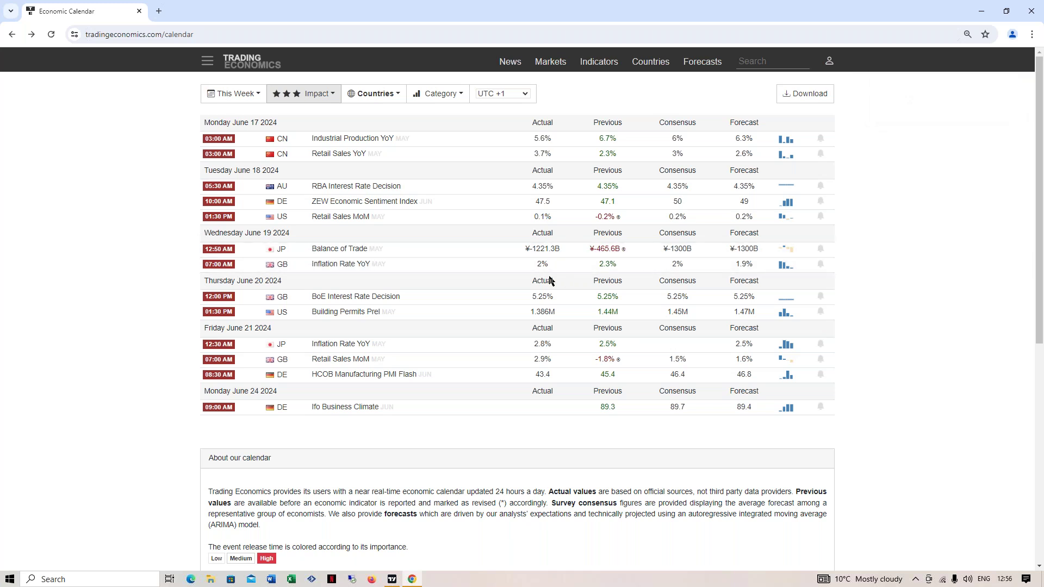
pyautogui.moveTo(527, 266); pyautogui.dragTo(573, 266)
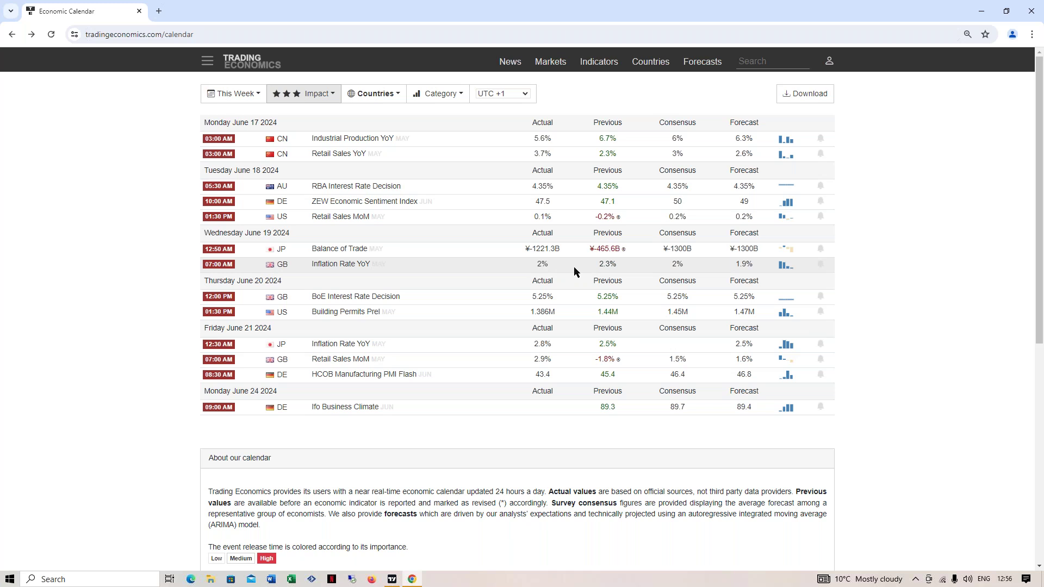
# Step: Add two-star impact events to the economic calendar's impact filter
pyautogui.click(332, 97)
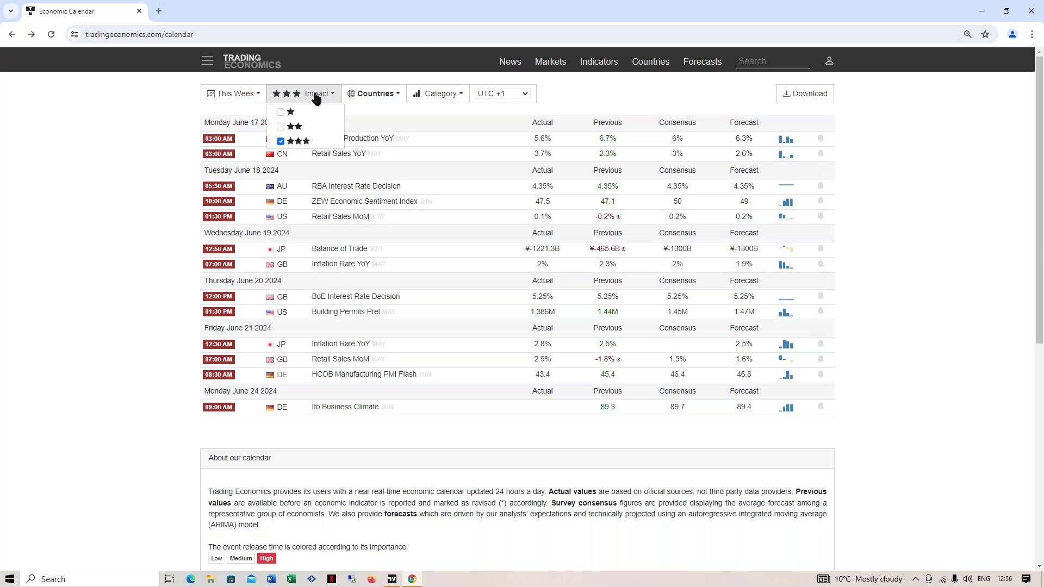
pyautogui.click(327, 125)
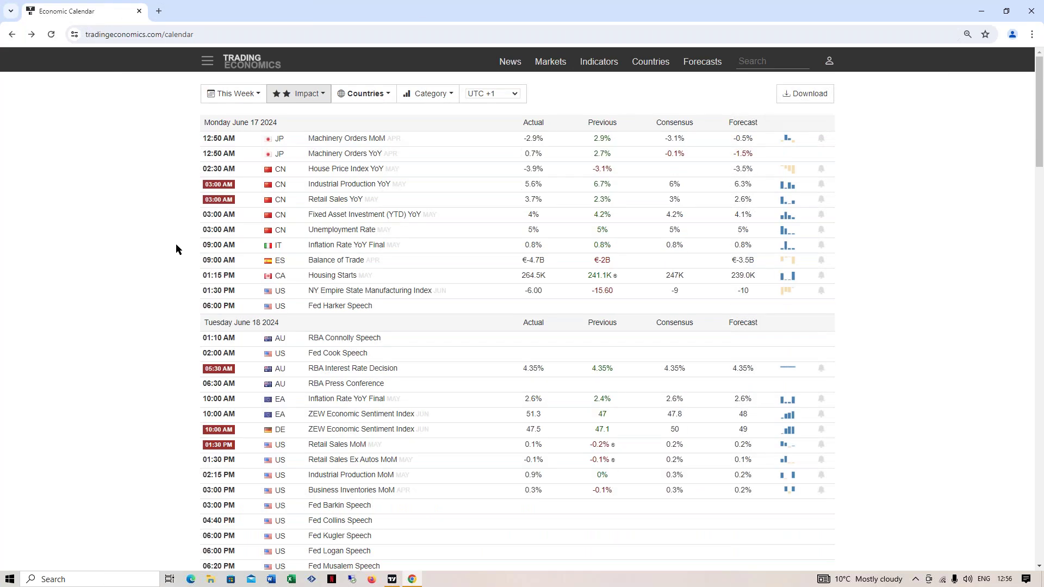
# Step: Find the Wednesday June 19 GB releases and highlight the Core Inflation Rate YoY entry
pyautogui.scroll(-1, 175, 243)
pyautogui.scroll(-1, 175, 244)
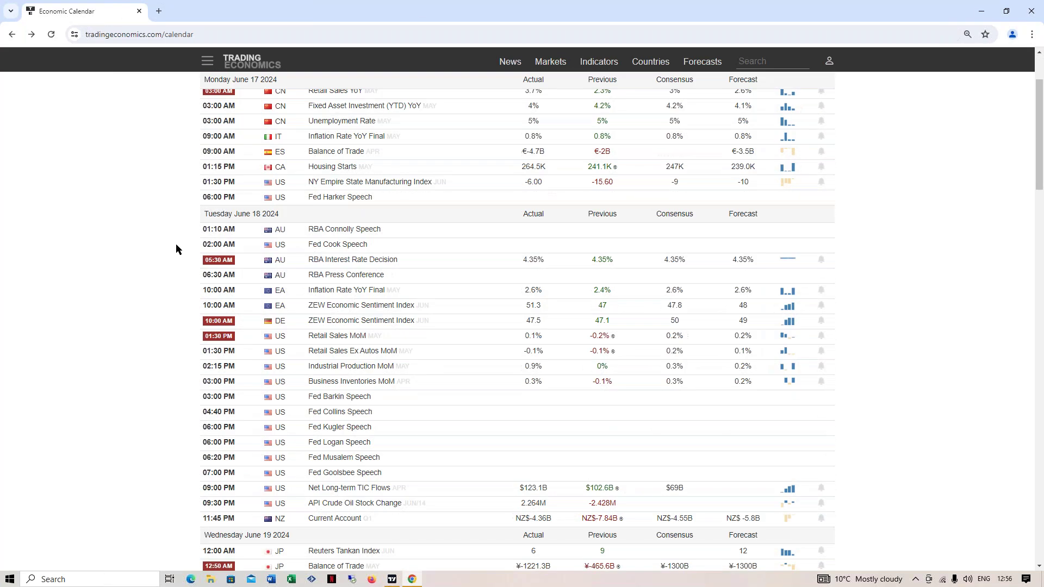
pyautogui.scroll(-6, 174, 233)
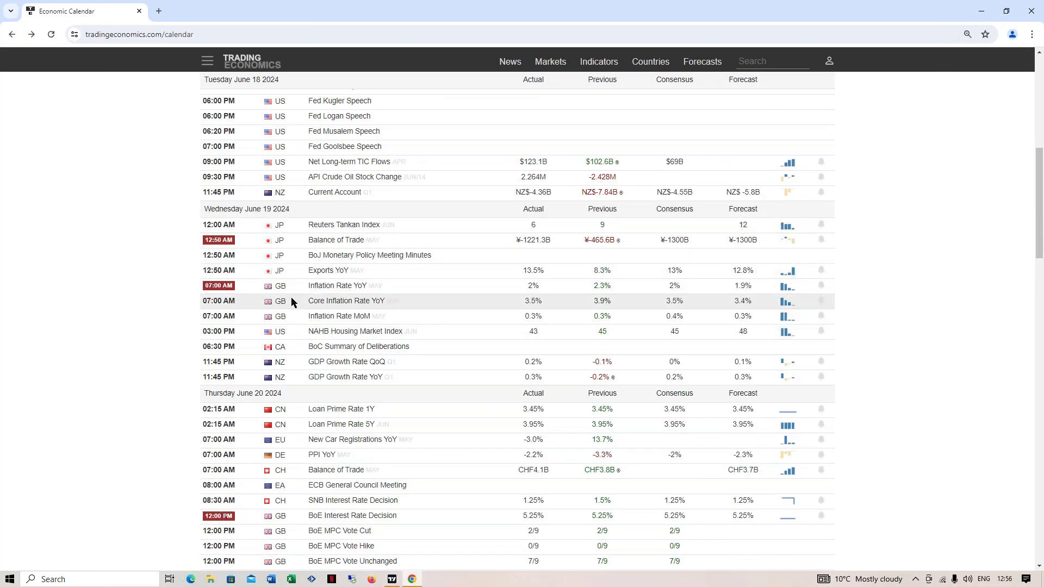
pyautogui.moveTo(306, 301); pyautogui.dragTo(431, 312)
pyautogui.click(488, 300)
pyautogui.click(451, 292)
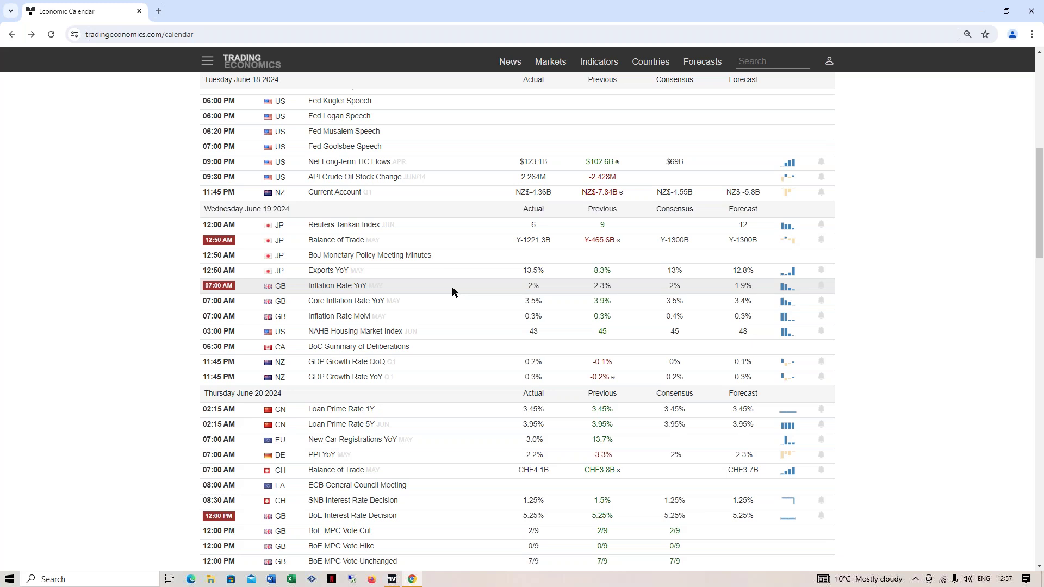
# Step: Highlight the Thursday June 20 BoE Interest Rate Decision and the consensus figure for the BoE MPC Vote Cut
pyautogui.scroll(-3, 452, 286)
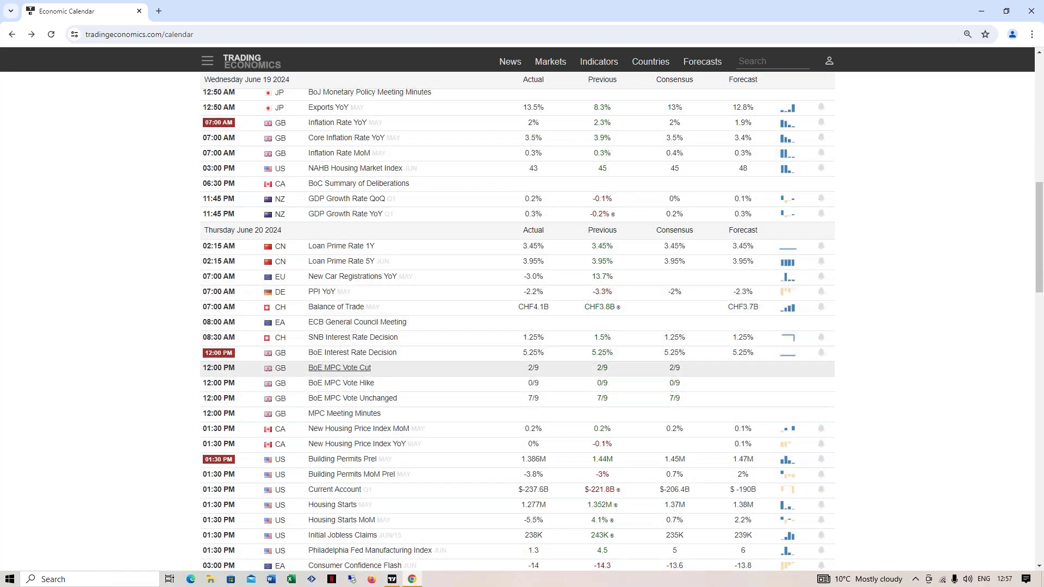
pyautogui.moveTo(303, 351); pyautogui.dragTo(477, 357)
pyautogui.click(478, 356)
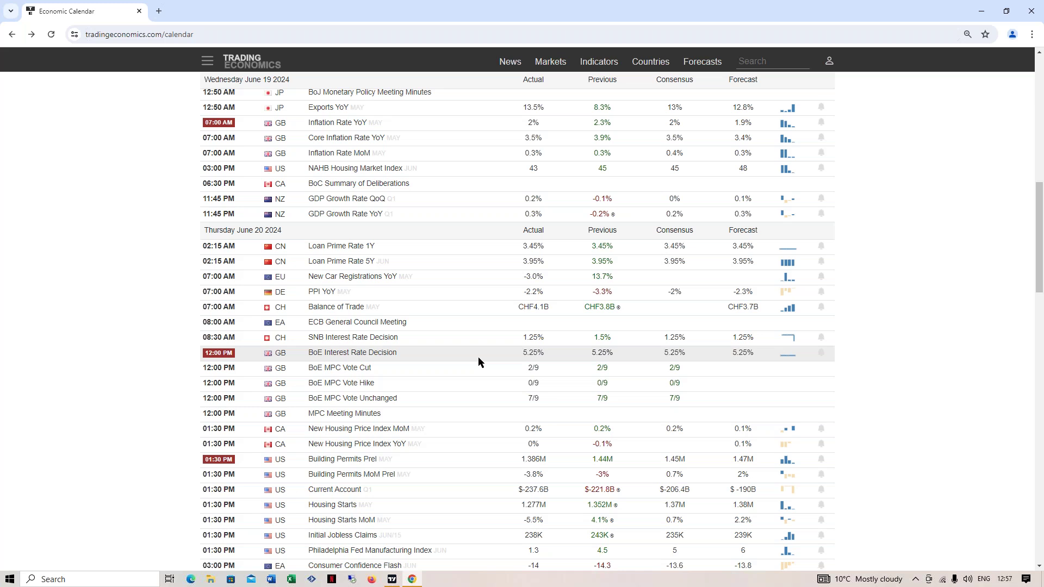
pyautogui.doubleClick(672, 368)
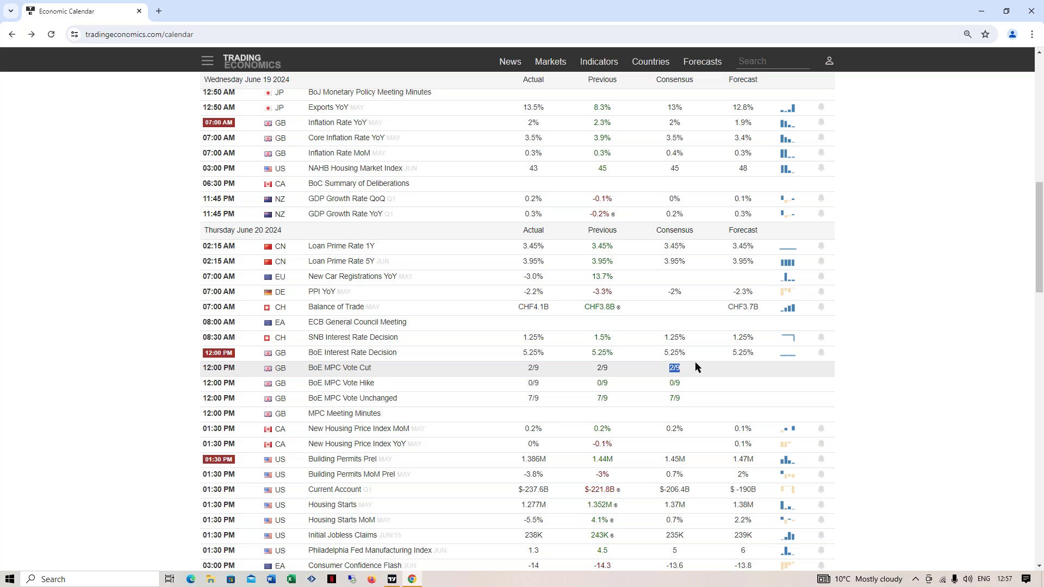
pyautogui.click(192, 259)
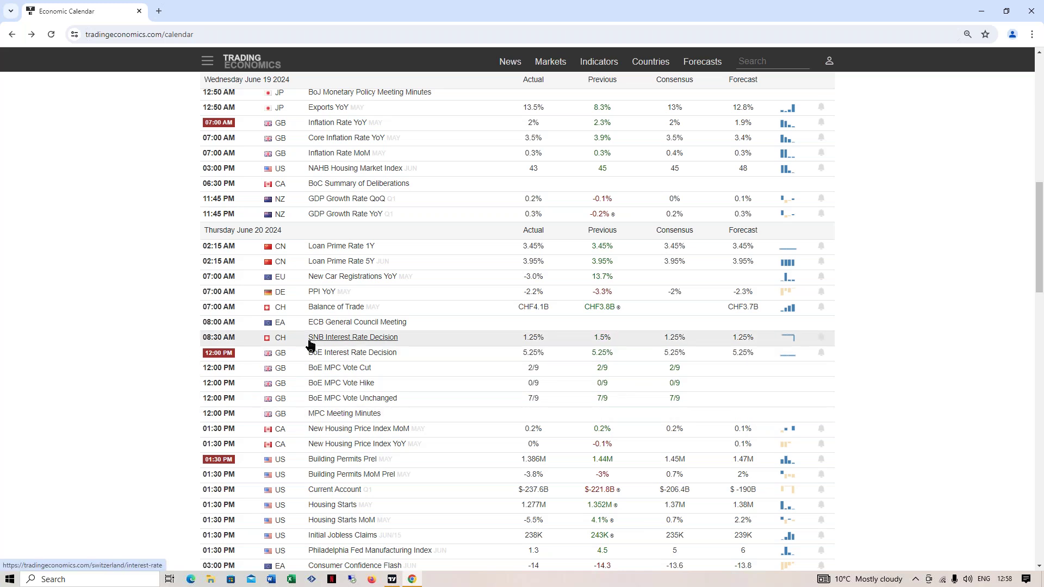
# Step: Examine the SNB Interest Rate Decision row, highlighting its name and its actual, previous and consensus figures
pyautogui.moveTo(304, 337); pyautogui.dragTo(497, 337)
pyautogui.click(497, 338)
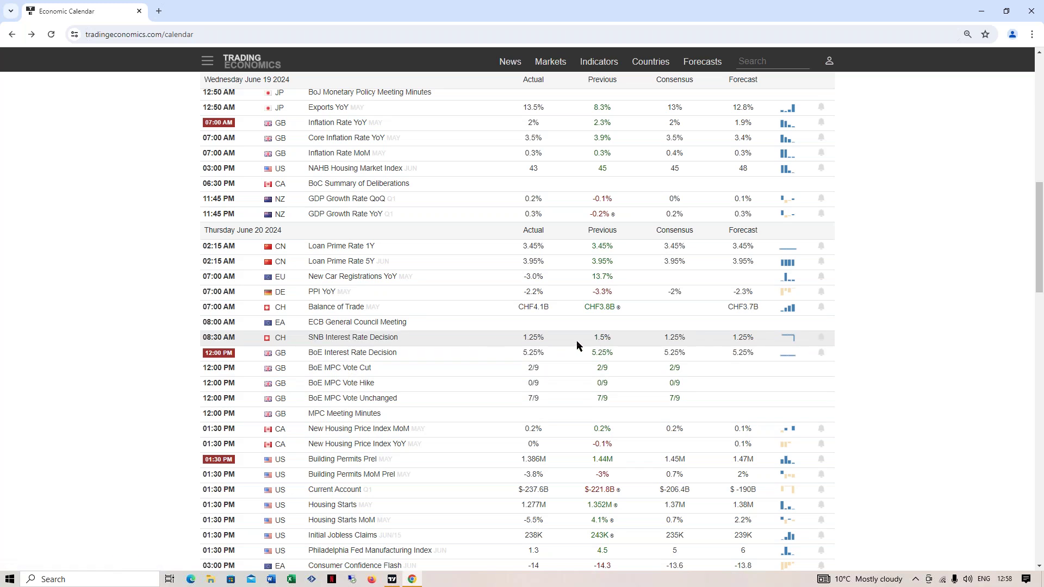
pyautogui.moveTo(577, 345); pyautogui.dragTo(712, 337)
pyautogui.click(503, 328)
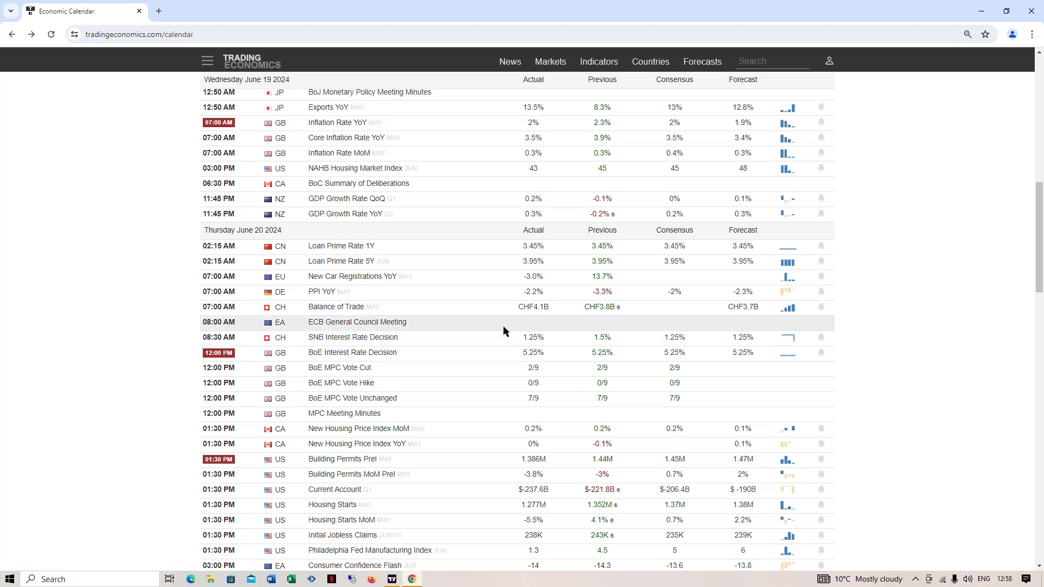
pyautogui.moveTo(501, 332); pyautogui.dragTo(727, 332)
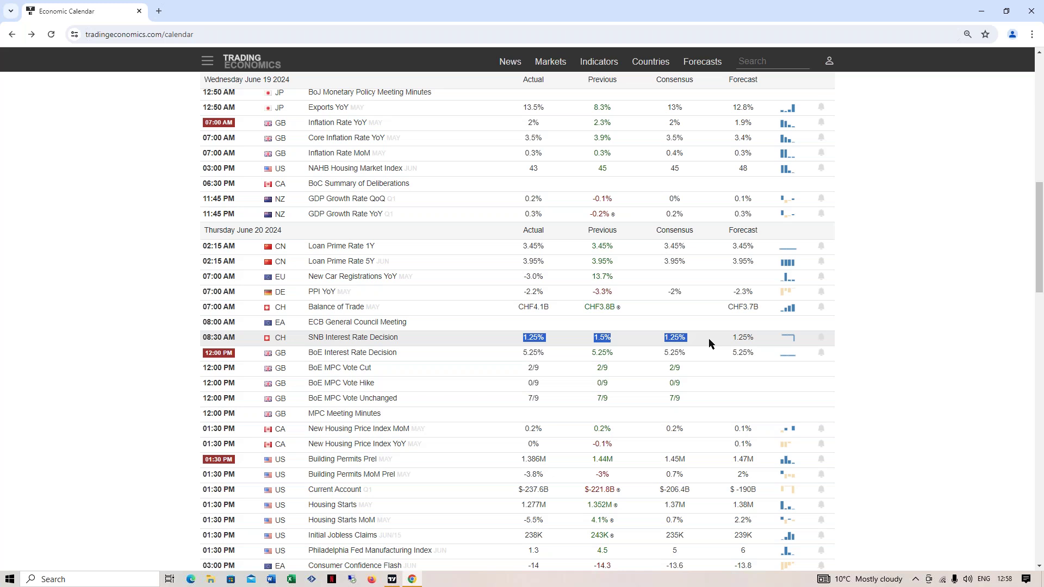
pyautogui.click(494, 350)
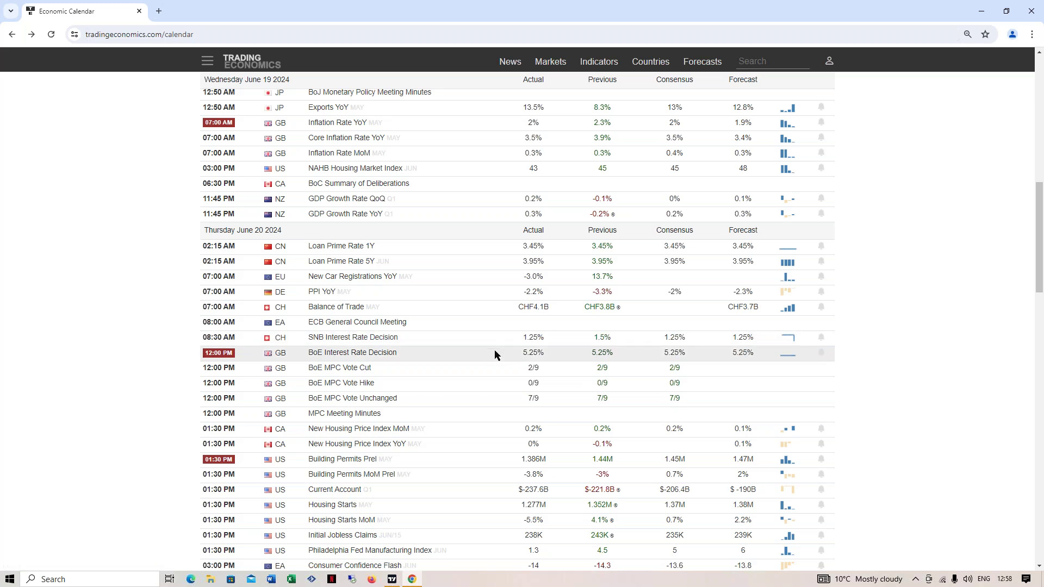
pyautogui.moveTo(498, 341); pyautogui.dragTo(723, 336)
pyautogui.click(716, 336)
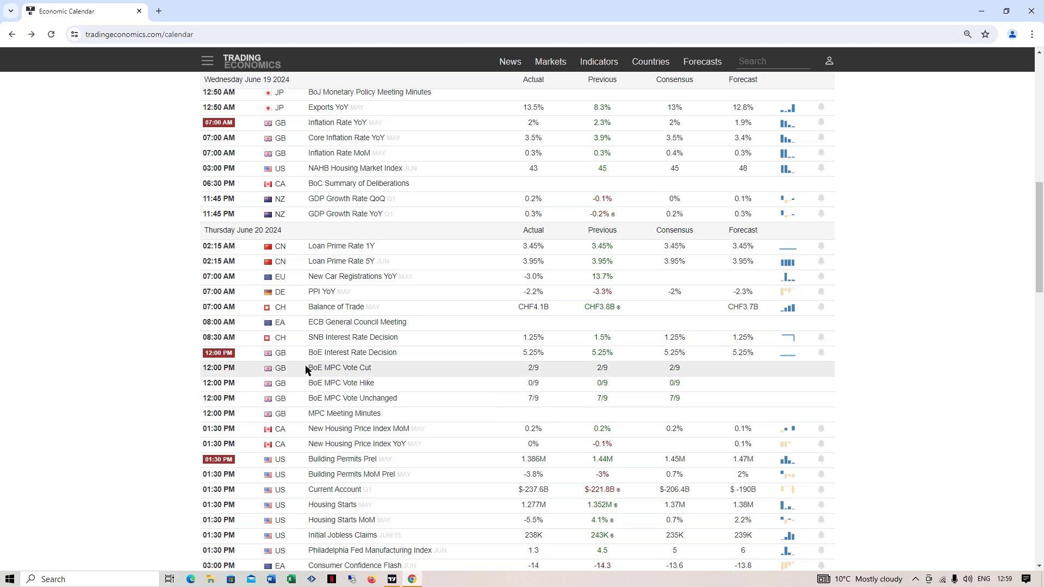
pyautogui.moveTo(304, 338); pyautogui.dragTo(513, 337)
pyautogui.click(499, 334)
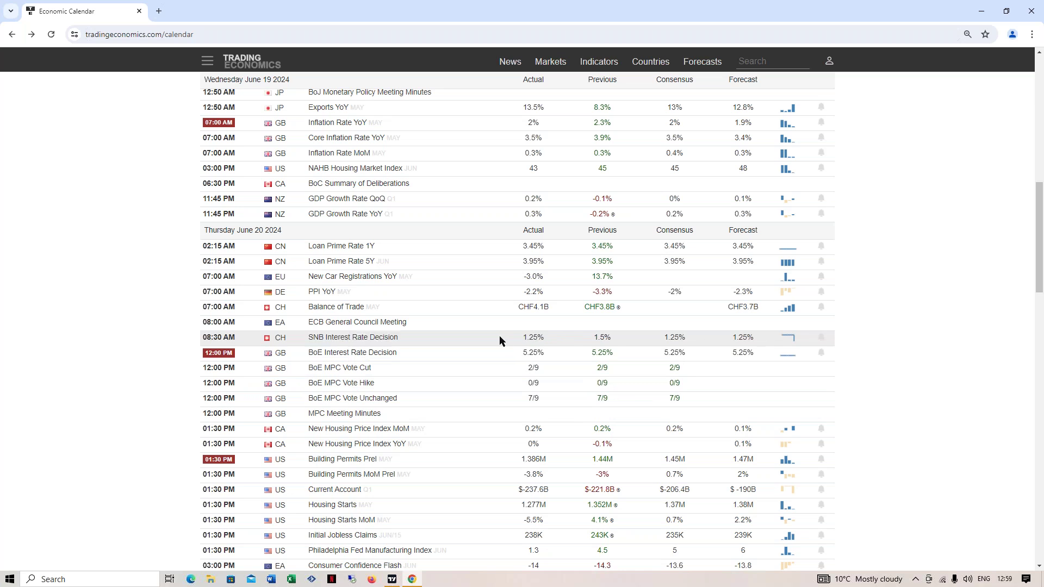
# Step: Highlight the rows from the BoE Interest Rate Decision down to BoE MPC Vote Unchanged for comparison
pyautogui.scroll(2, 451, 358)
pyautogui.scroll(-3, 445, 382)
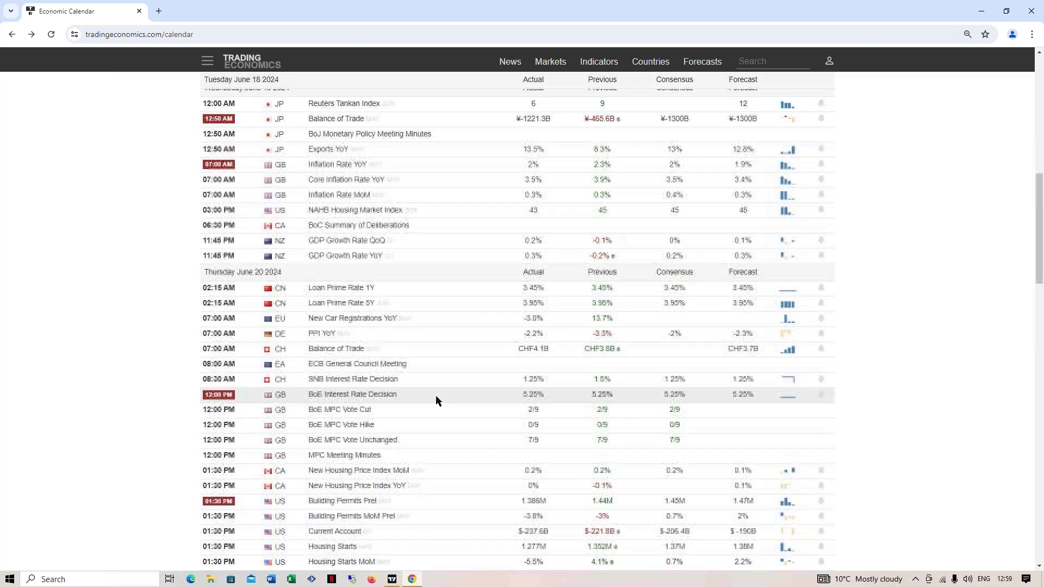
pyautogui.moveTo(308, 298); pyautogui.dragTo(428, 341)
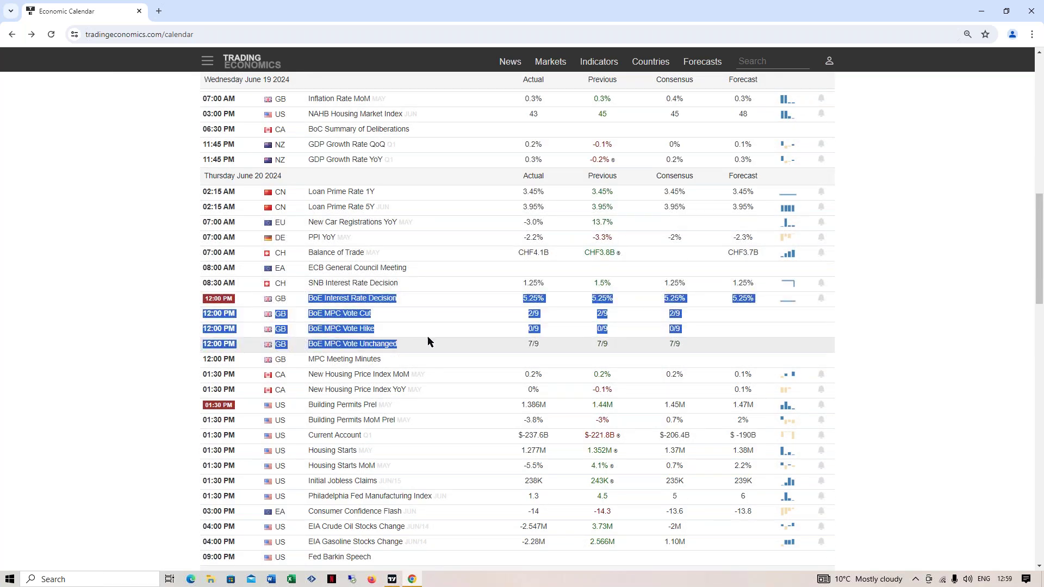
pyautogui.click(448, 344)
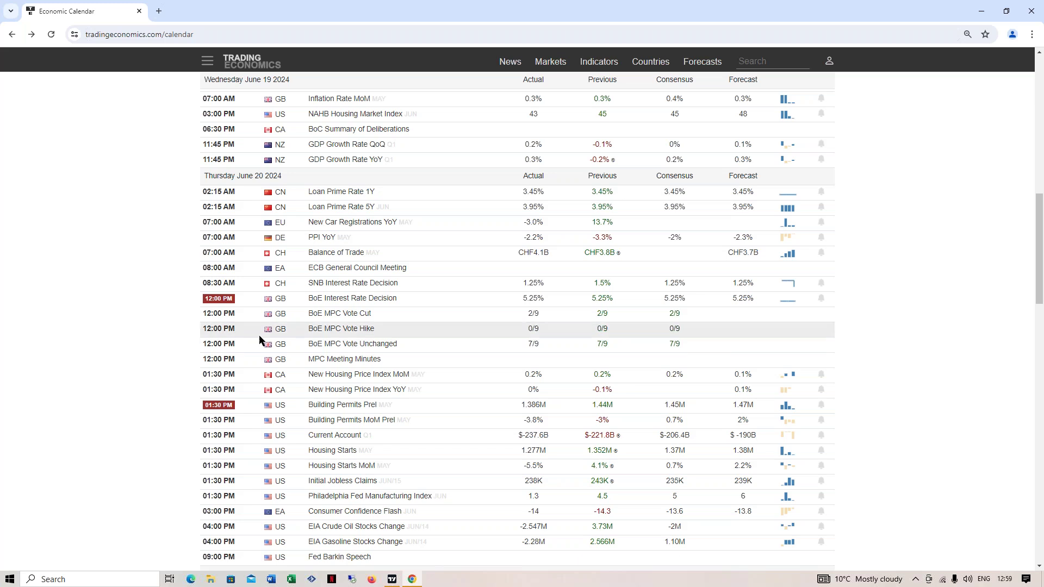
# Step: Switch to TradingView and review the 4h charts of AUDUSD, NZDUSD, EURUSD, GBPUSD and the U.S. Dollar Index one after another
pyautogui.click(393, 580)
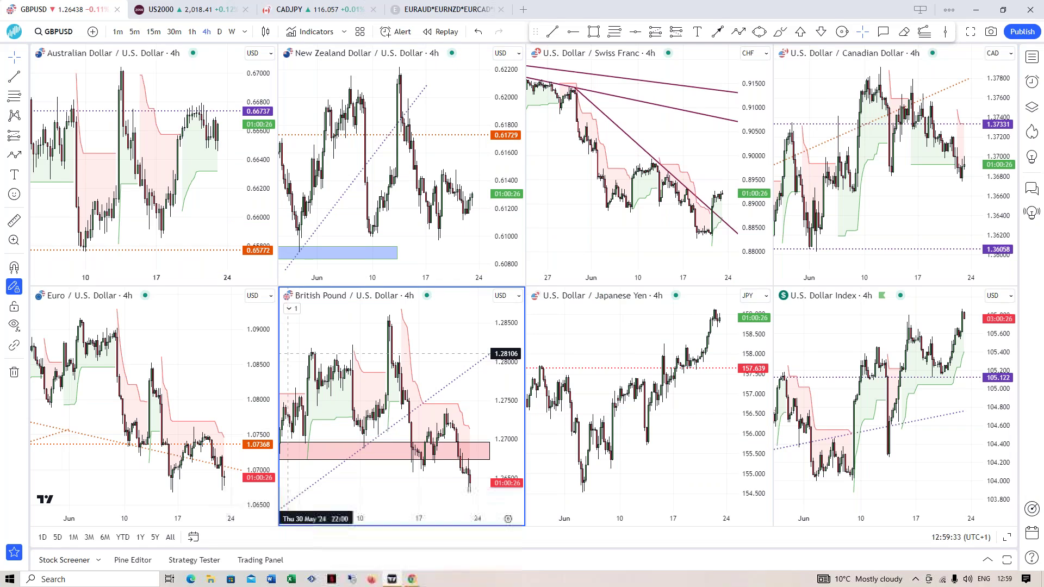
pyautogui.click(182, 177)
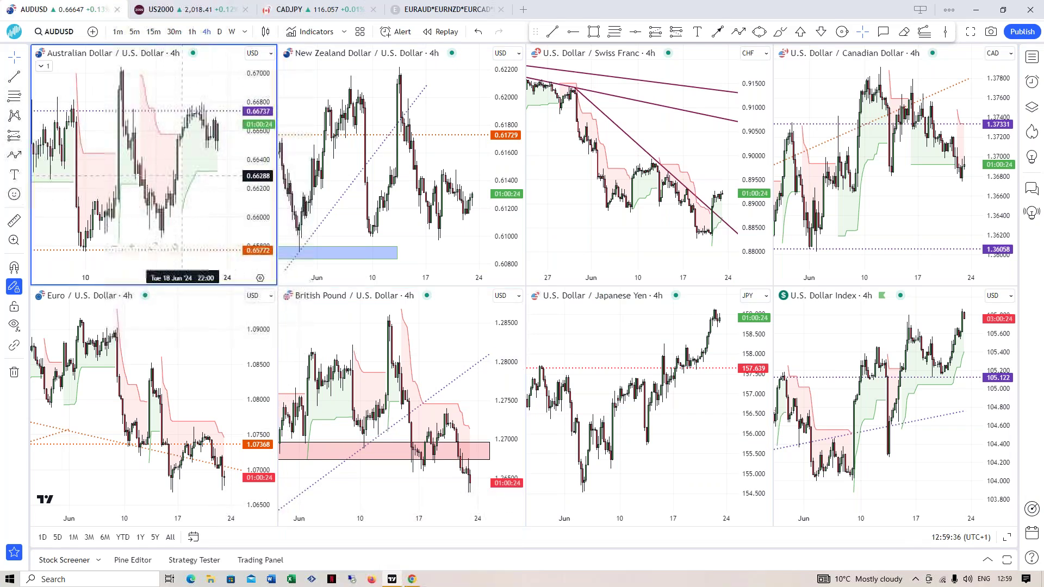
pyautogui.click(450, 162)
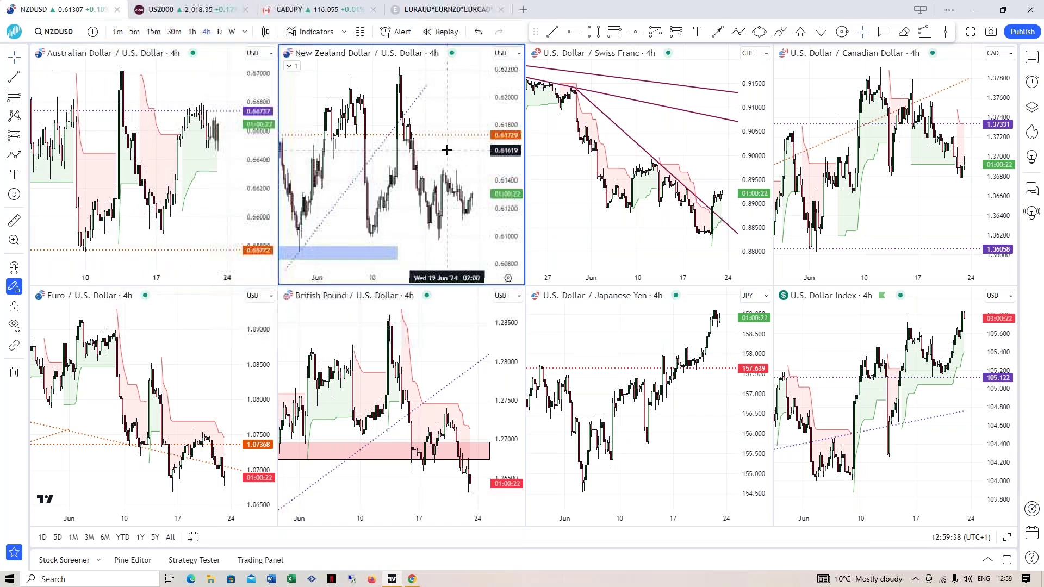
pyautogui.click(140, 416)
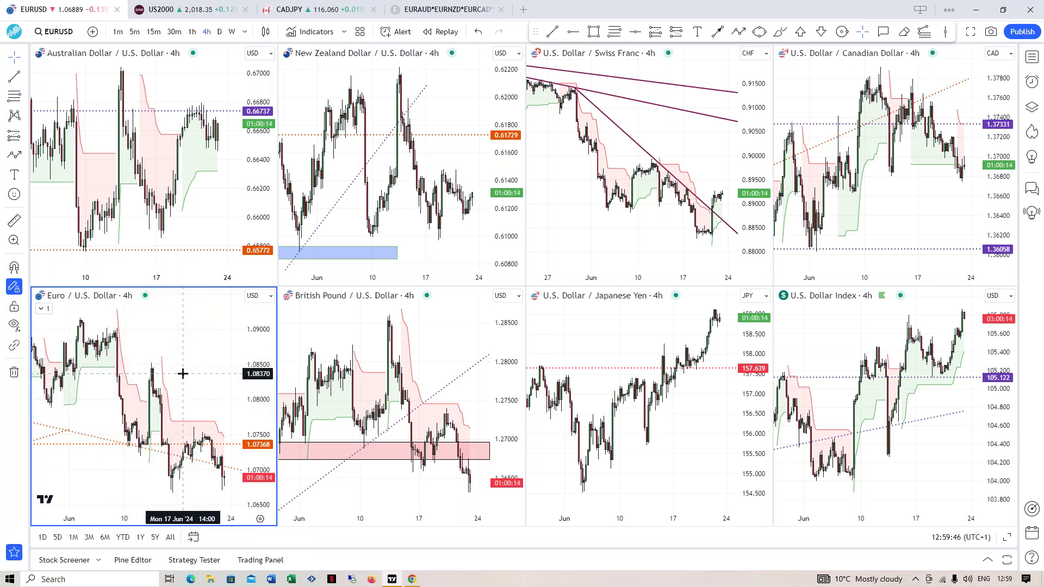
pyautogui.moveTo(182, 374); pyautogui.dragTo(167, 413)
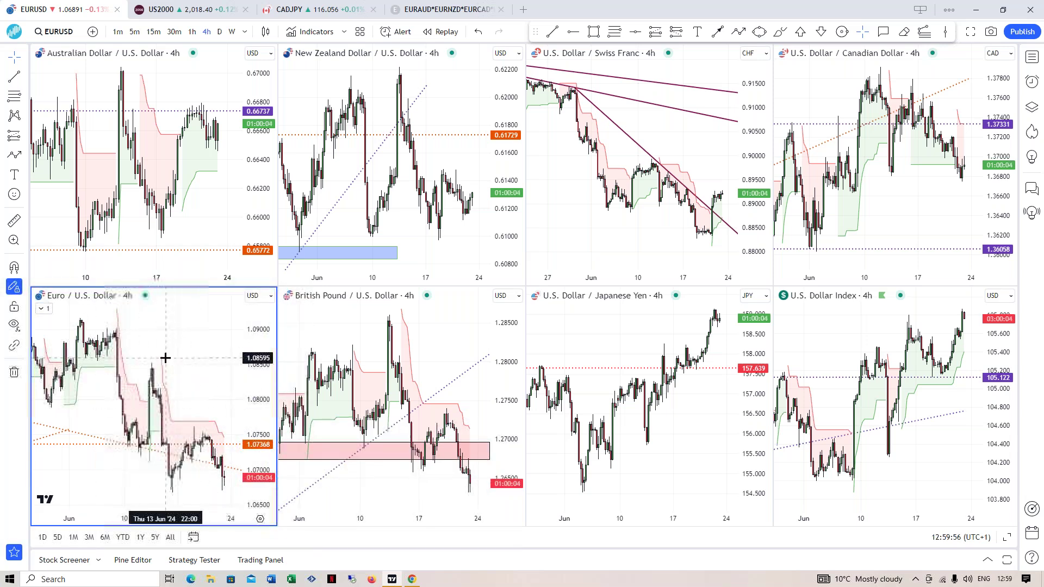
pyautogui.click(435, 424)
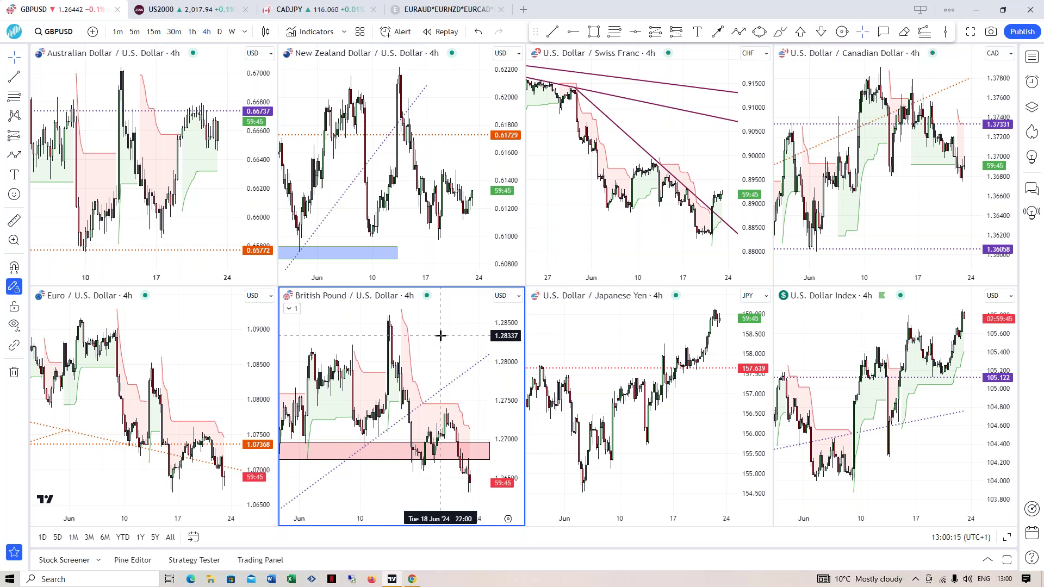
pyautogui.click(851, 328)
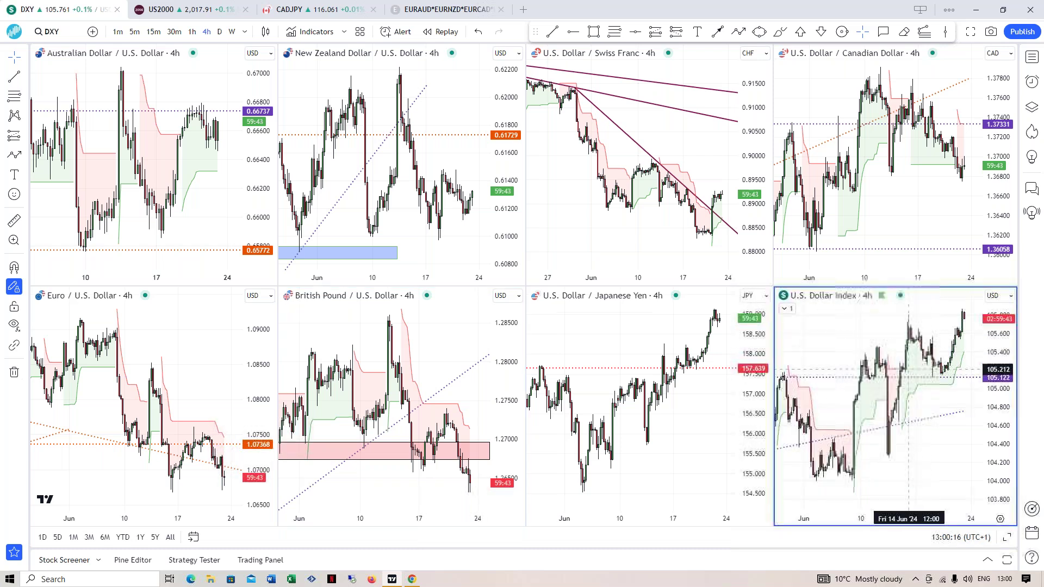
# Step: Maximize the U.S. Dollar / Japanese Yen 4h chart and shift it slightly to leave more room after the latest candle
pyautogui.click(628, 318)
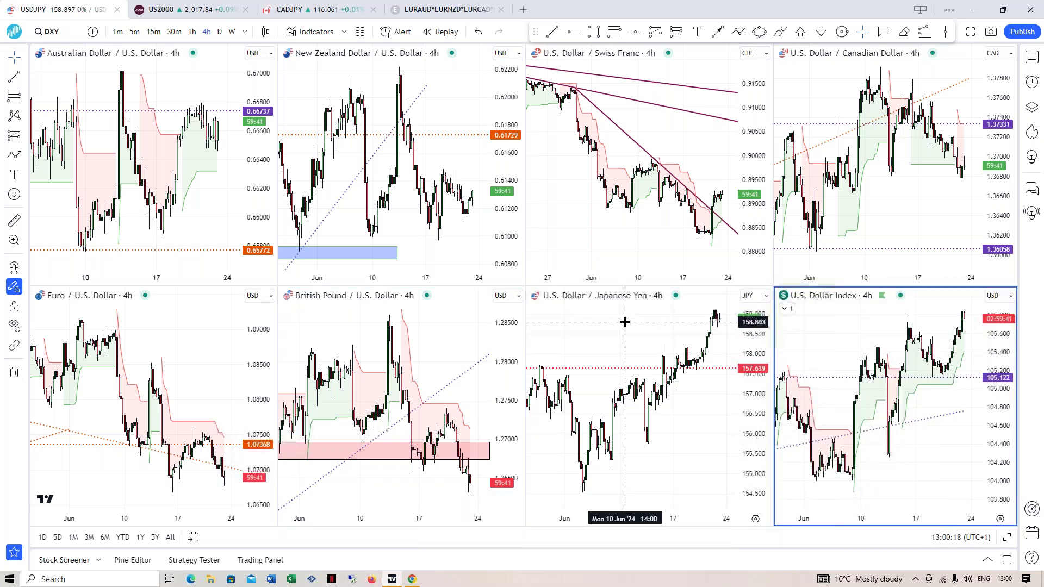
pyautogui.hotkey('alt', 'Return')
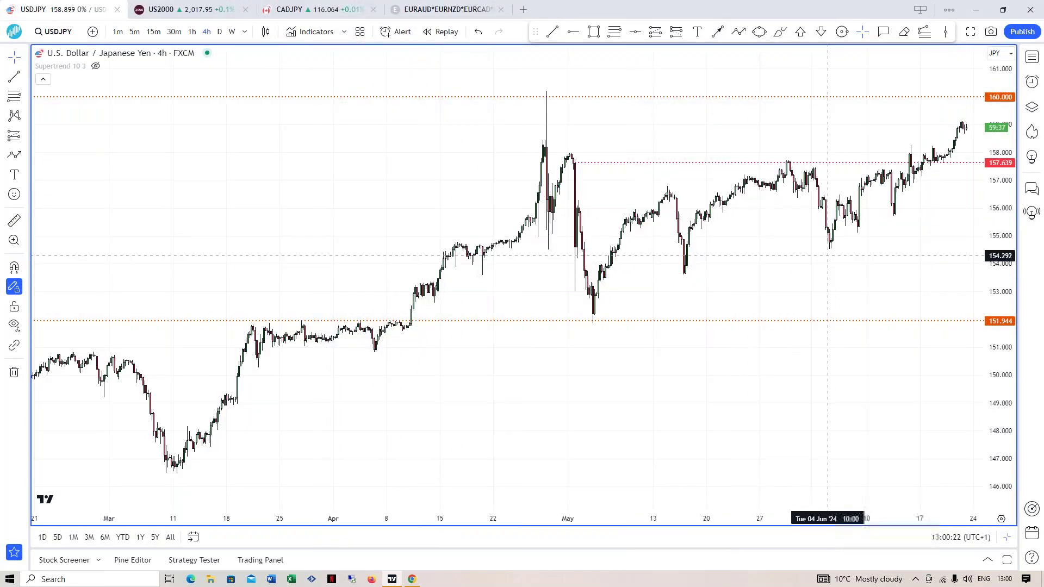
pyautogui.moveTo(796, 258); pyautogui.dragTo(776, 259)
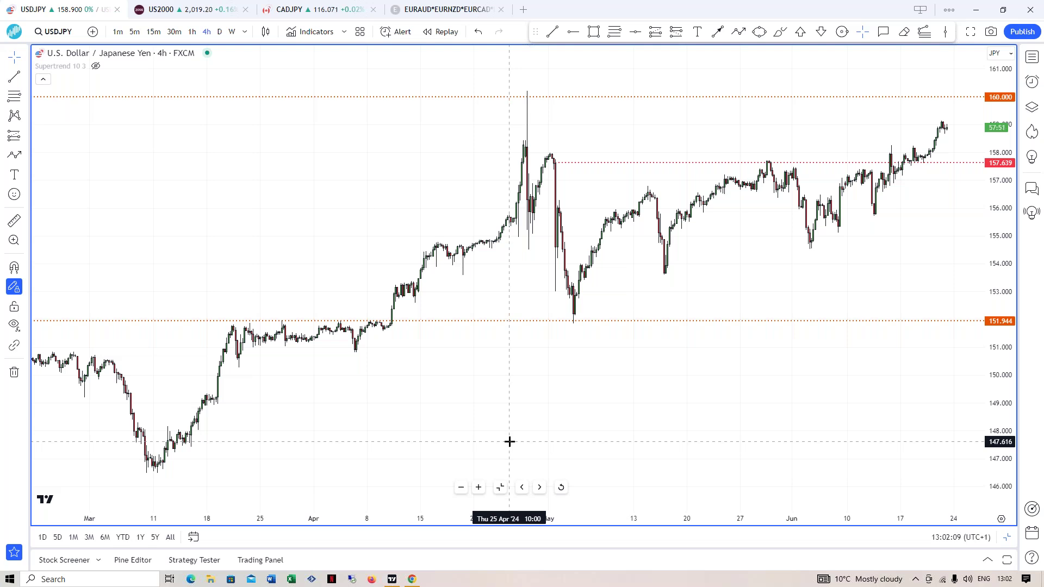
# Step: View the West Texas Oil chart in the yields and commodities layout, and open the stock index layout
pyautogui.click(284, 4)
pyautogui.click(401, 326)
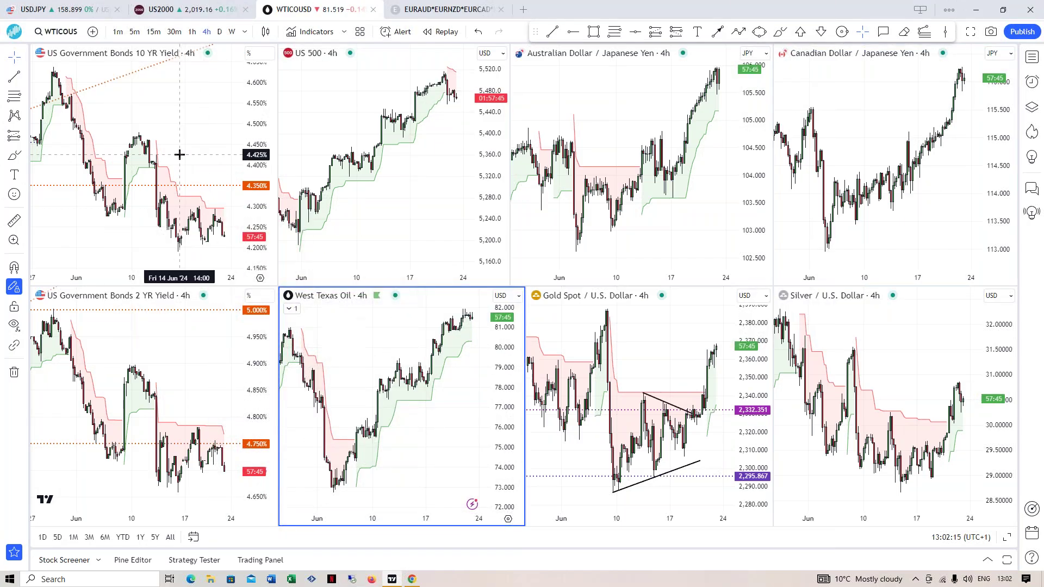
pyautogui.click(166, 9)
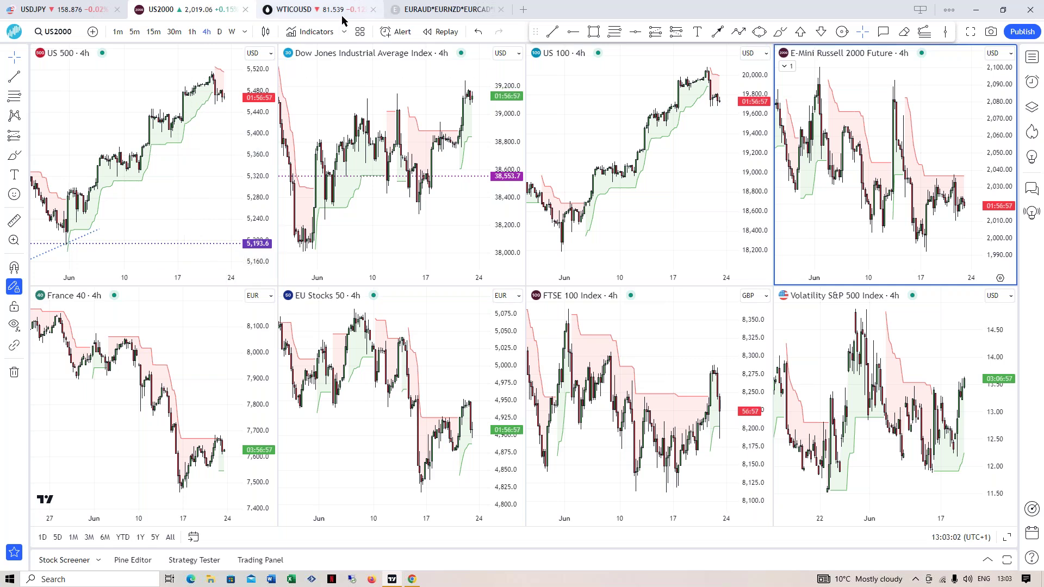
# Step: Return to the yields and commodities layout and review the US 10-year yield, US 2-year yield and West Texas Oil charts
pyautogui.click(293, 10)
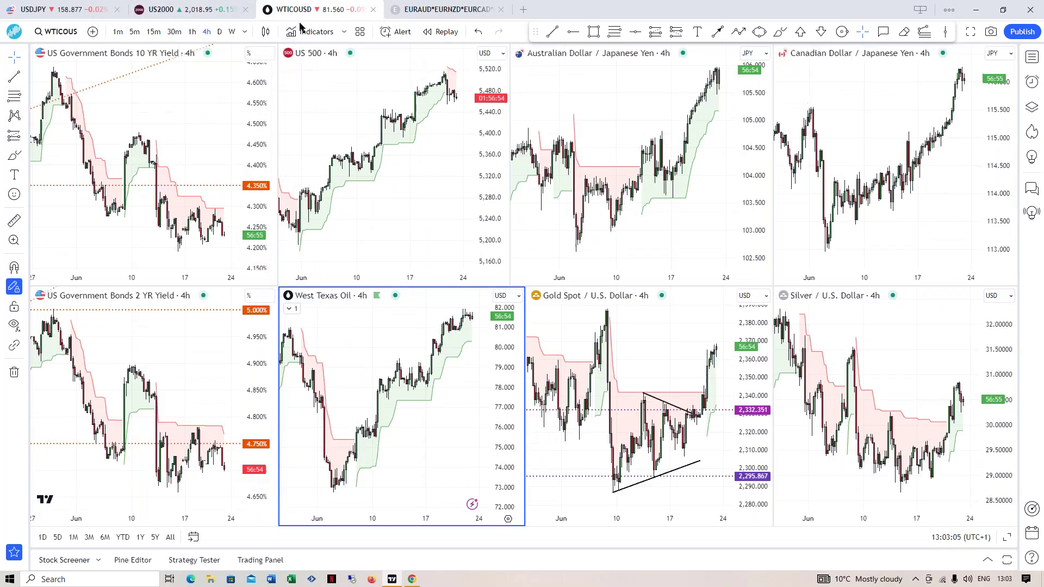
pyautogui.click(205, 144)
pyautogui.click(201, 381)
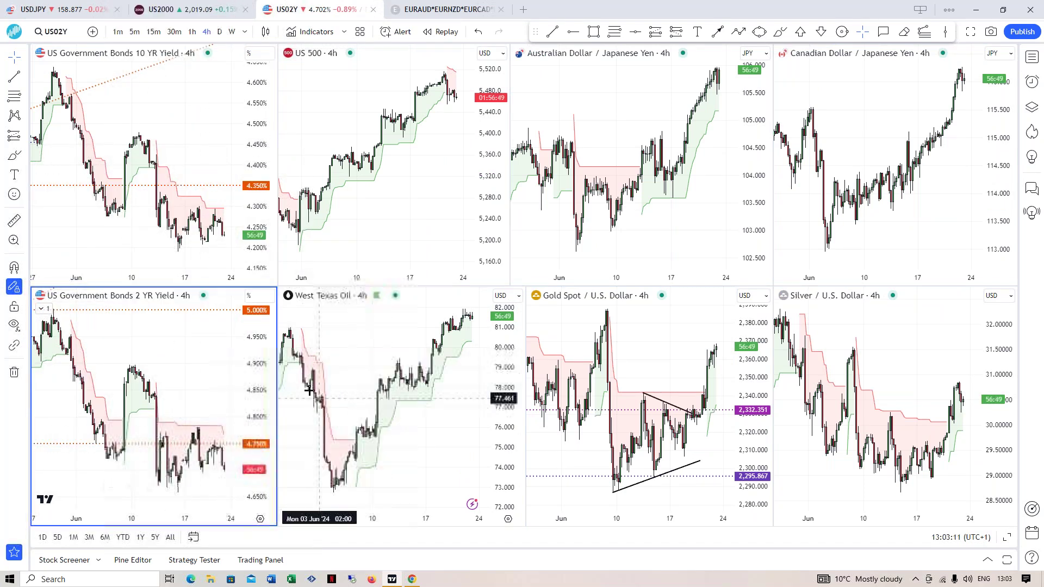
pyautogui.click(405, 351)
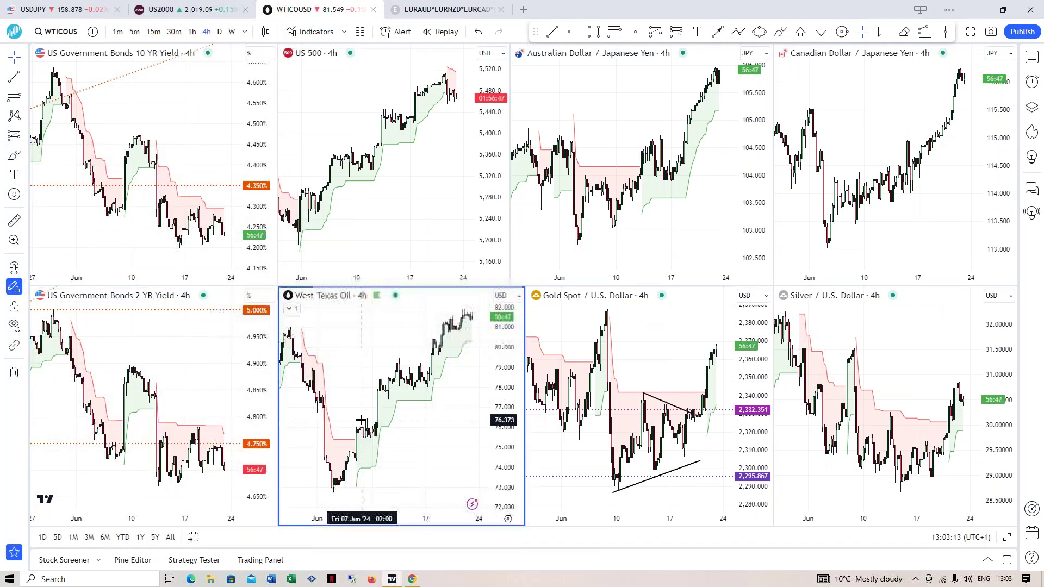